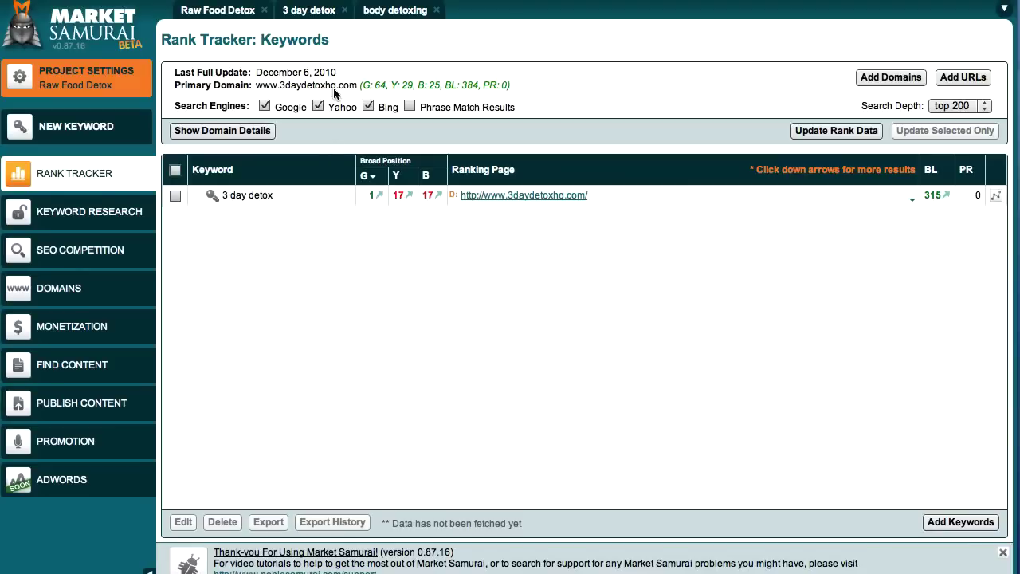
Switch to the '3 day detox' keyword tab to view its top-ten SEO competition results
{"action": "left_click", "coordinate": [326, 23]}
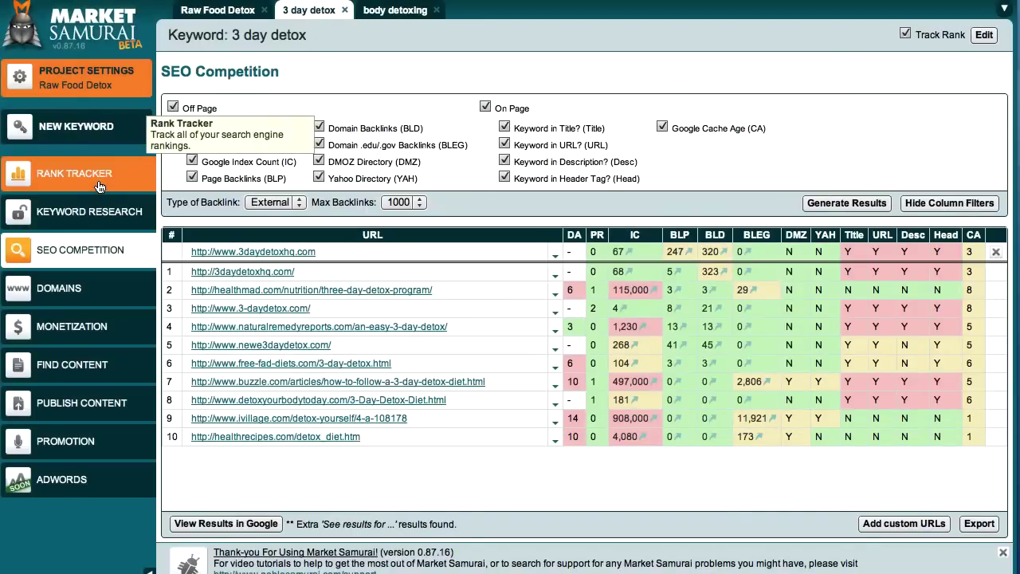
{"action": "left_click", "coordinate": [99, 187]}
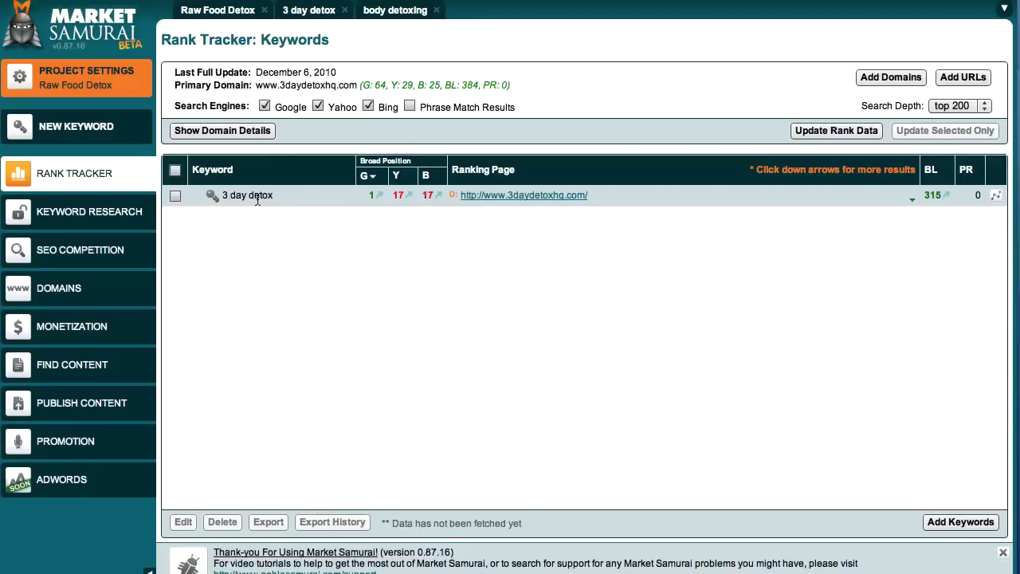
{"action": "left_click", "coordinate": [886, 80]}
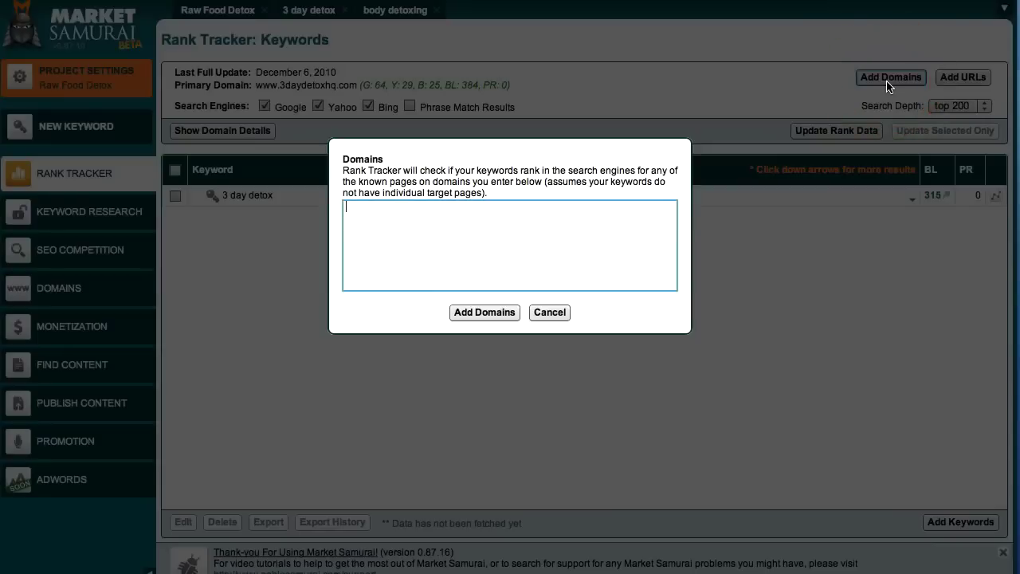
{"action": "left_click", "coordinate": [454, 251]}
{"action": "type", "text": "www.3da"}
{"action": "type", "text": "ydetox"}
{"action": "type", "text": "hq.com"}
{"action": "key", "text": "Tab"}
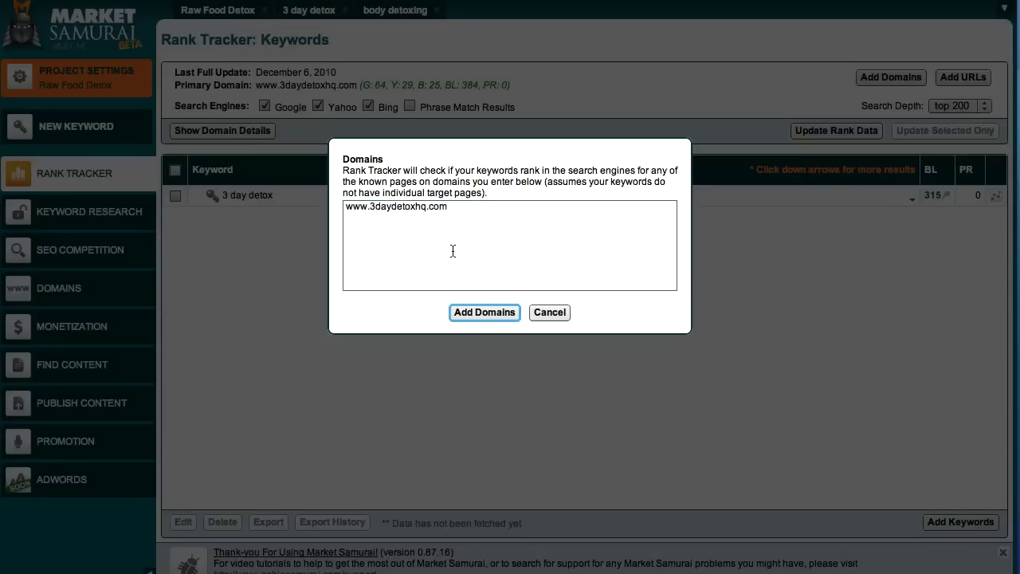
{"action": "left_click", "coordinate": [482, 312]}
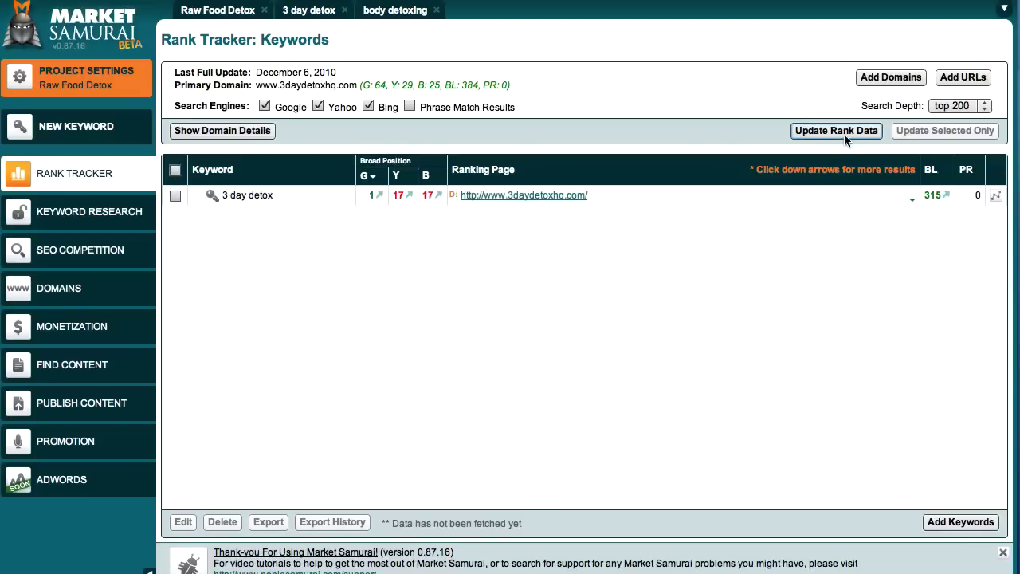
Update rank data so 3 day detox shows Google 1, Yahoo 17, Bing 17
{"action": "left_click", "coordinate": [862, 147]}
{"action": "left_click", "coordinate": [255, 131]}
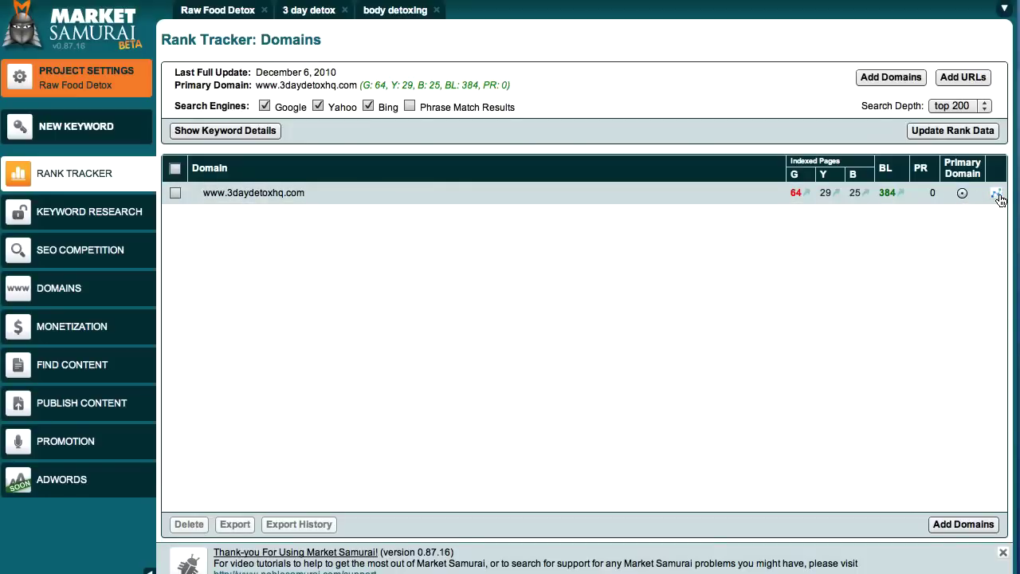
{"action": "left_click", "coordinate": [997, 194]}
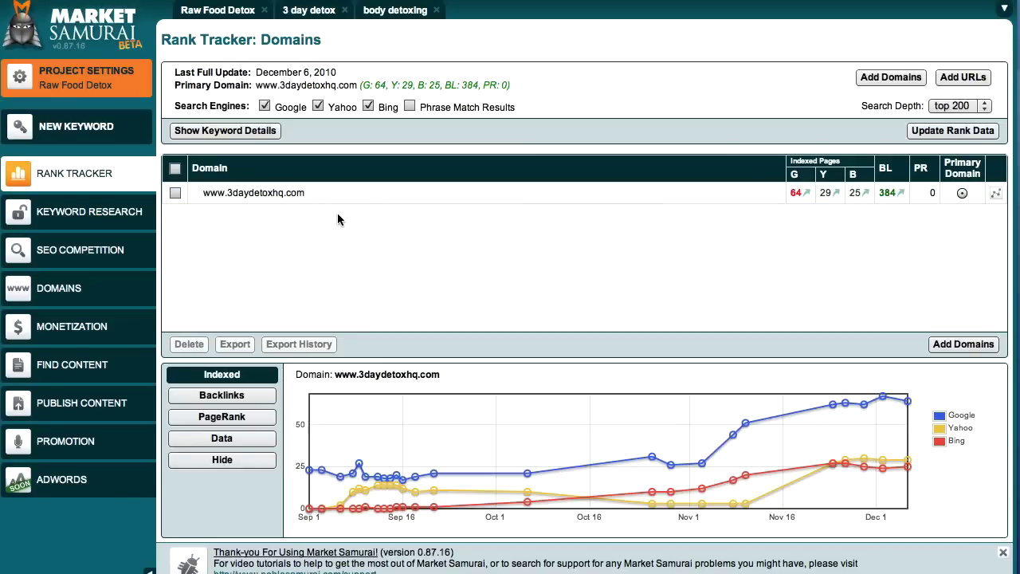
{"action": "left_click", "coordinate": [112, 244]}
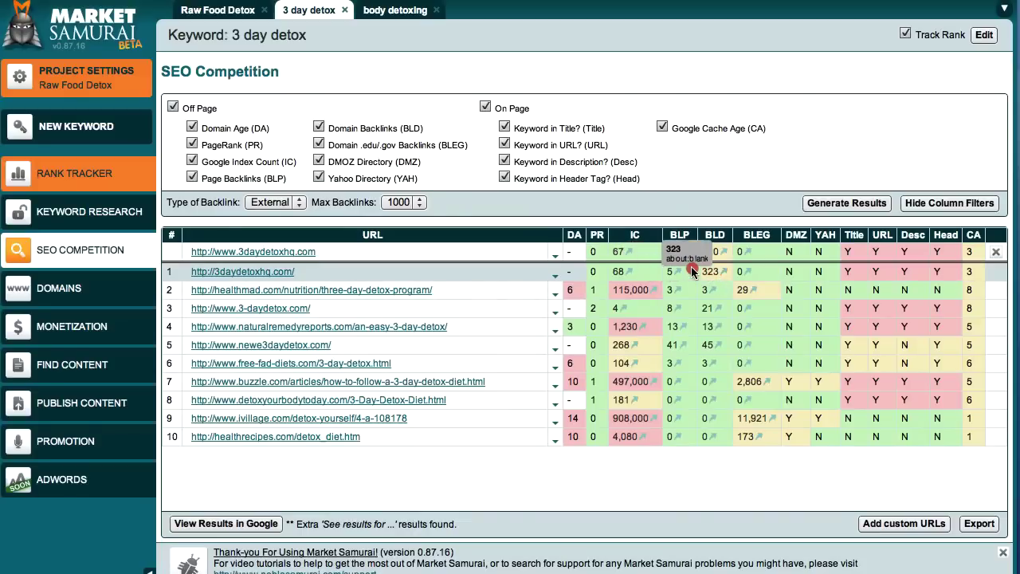
Inspect a competition table cell, then return to the Rank Tracker keyword results
{"action": "left_click", "coordinate": [713, 276]}
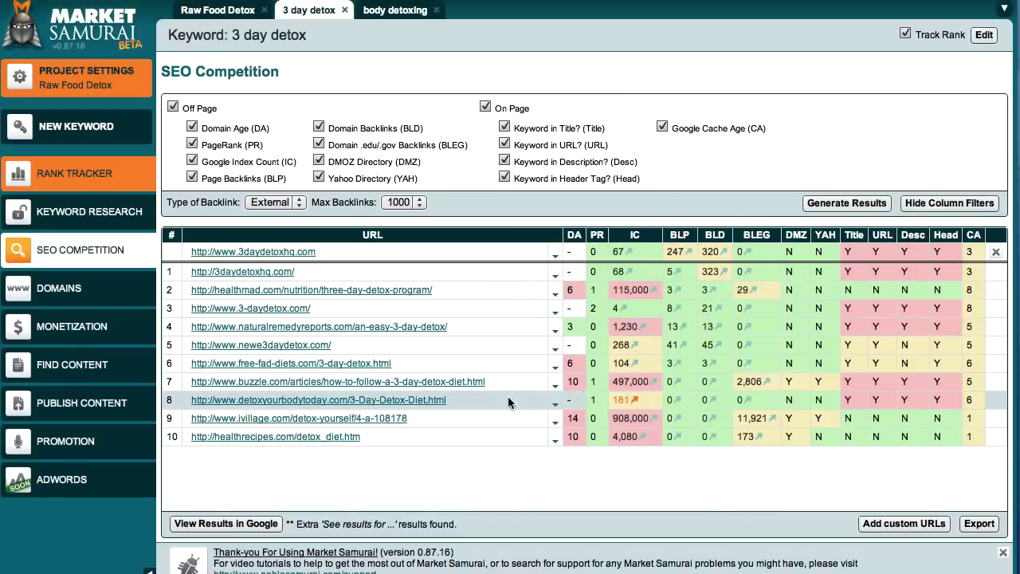
{"action": "left_click", "coordinate": [79, 189]}
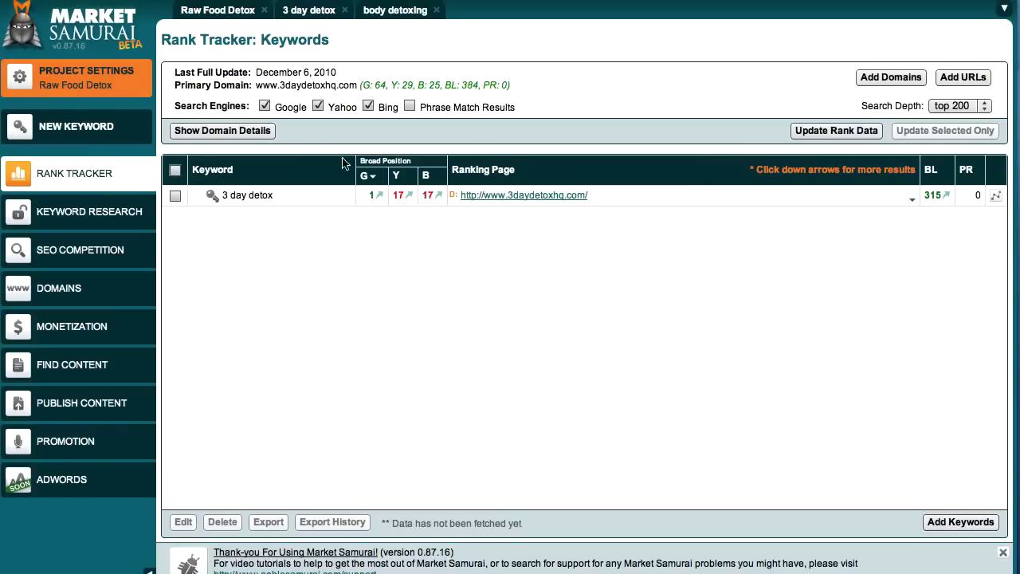
Switch to the 'body detoxing' keyword tab
{"action": "left_click", "coordinate": [399, 11]}
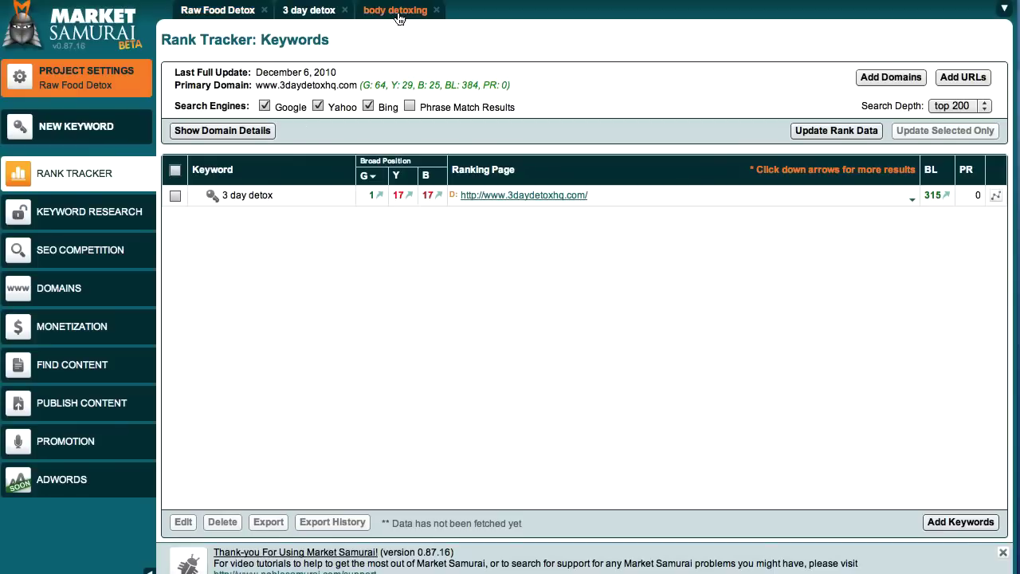